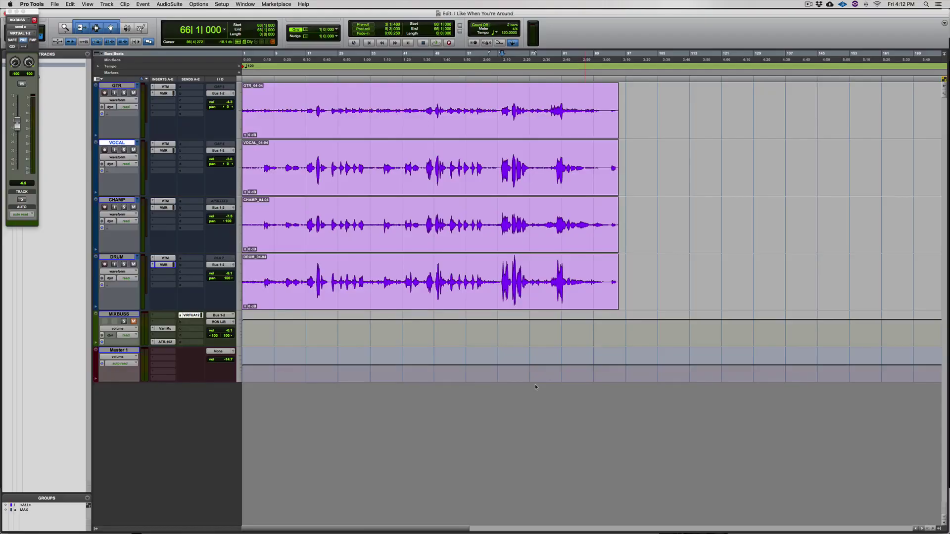
Zoom in on the waveforms and try trial selections on GTR and VOCAL, ending back at bar 6
{"action": "key", "text": "super+bracketright"}
{"action": "key", "text": "super+bracketright"}
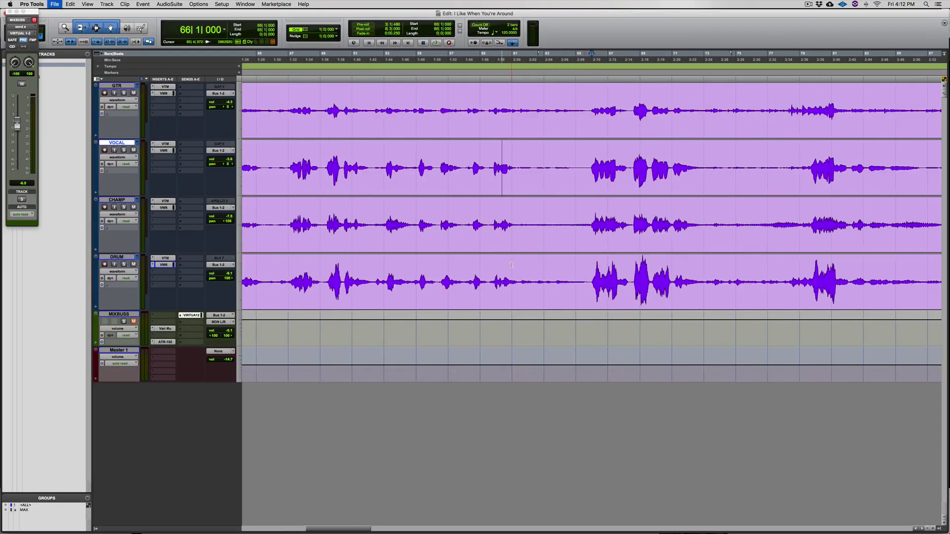
{"action": "key", "text": "super+bracketright"}
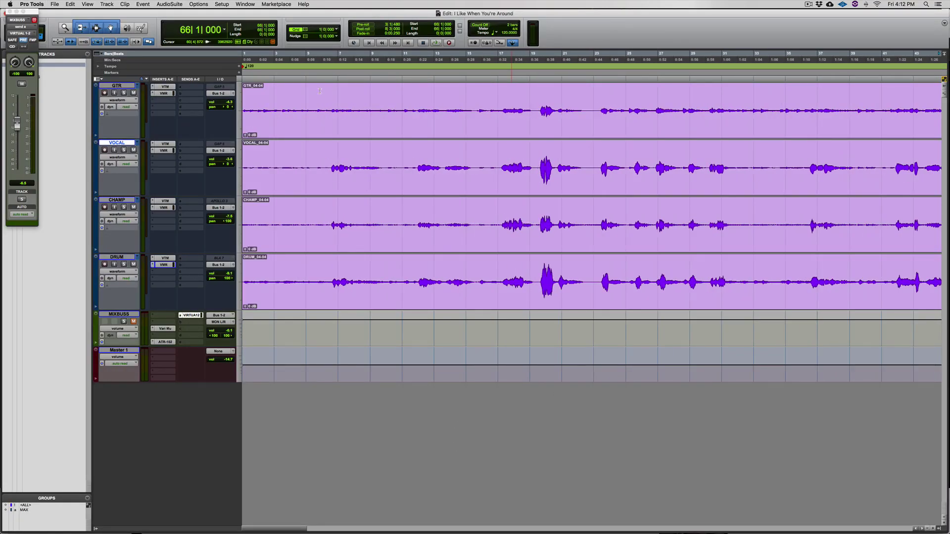
{"action": "left_click", "coordinate": [324, 92]}
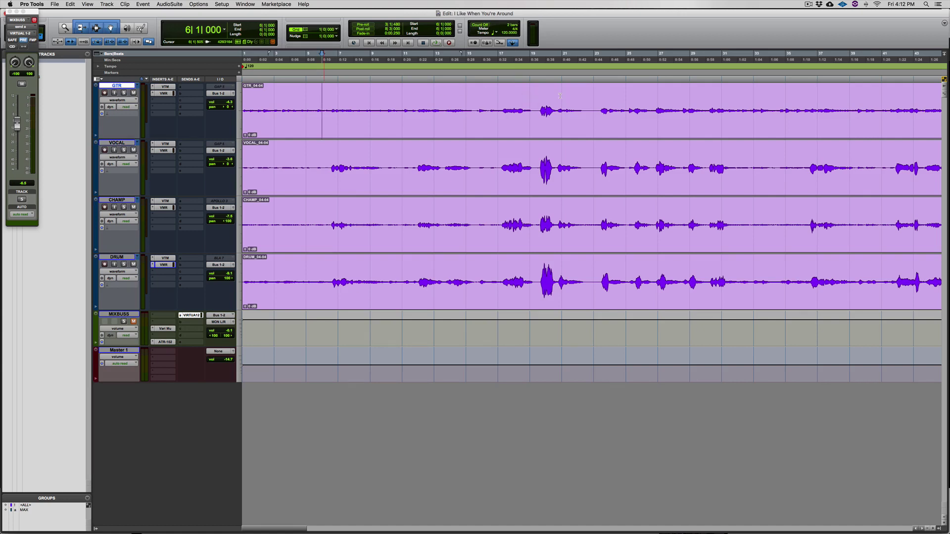
{"action": "scroll", "coordinate": [548, 98], "scroll_direction": "right", "scroll_amount": 3}
{"action": "left_click_drag", "start_coordinate": [406, 100], "coordinate": [585, 99]}
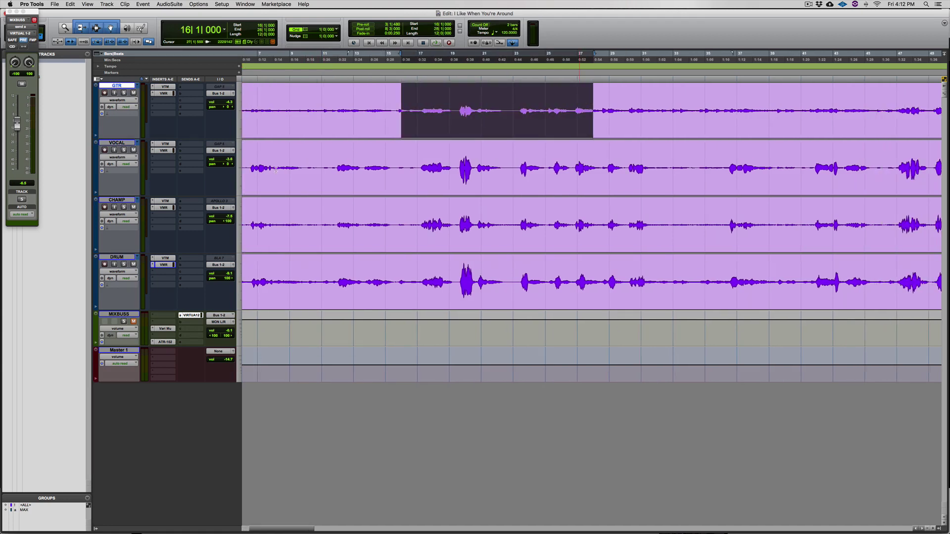
{"action": "left_click_drag", "start_coordinate": [255, 163], "coordinate": [416, 163]}
{"action": "scroll", "coordinate": [416, 161], "scroll_direction": "left", "scroll_amount": 3}
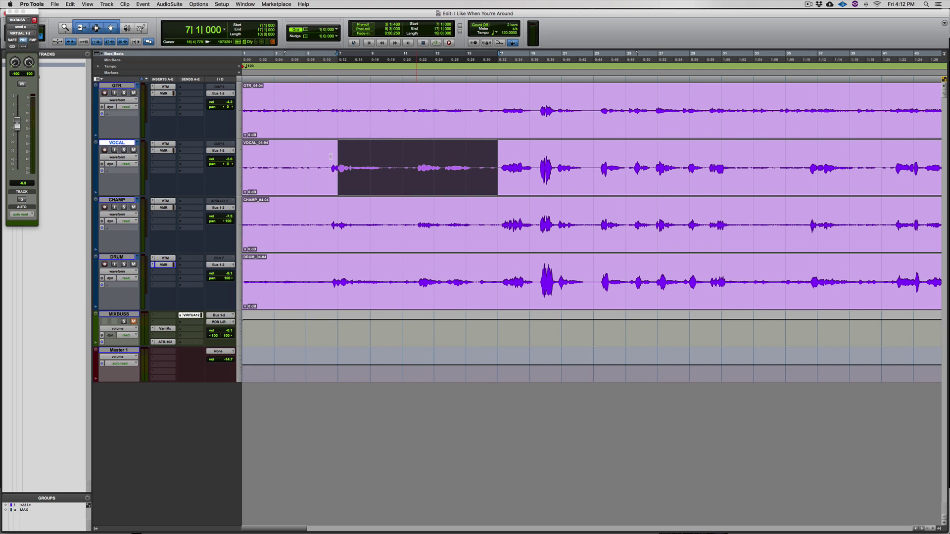
{"action": "left_click", "coordinate": [322, 169]}
Select bars 19 to 28 across the GTR and VOCAL tracks
{"action": "left_click", "coordinate": [529, 112]}
{"action": "left_click", "coordinate": [530, 158], "text": "shift"}
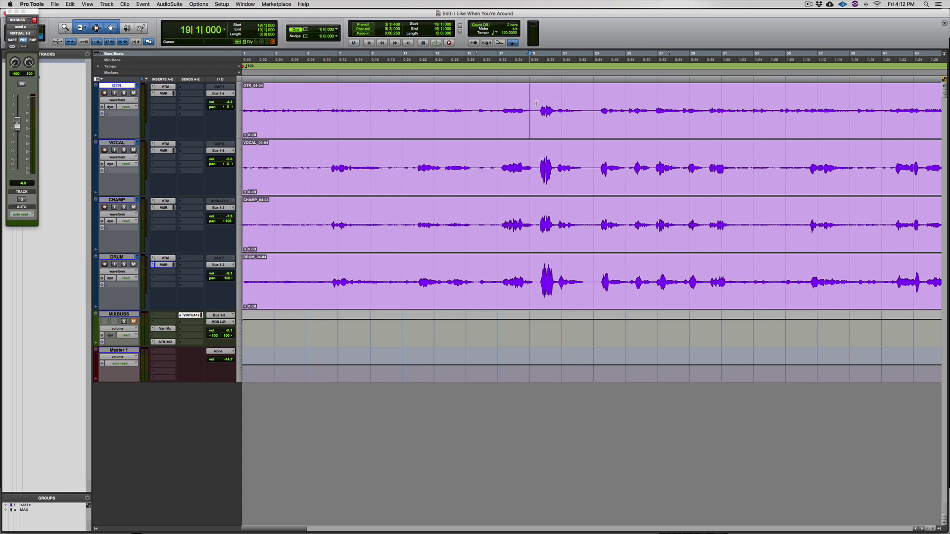
{"action": "left_click_drag", "start_coordinate": [532, 112], "coordinate": [639, 104]}
{"action": "left_click", "coordinate": [681, 99], "text": "shift"}
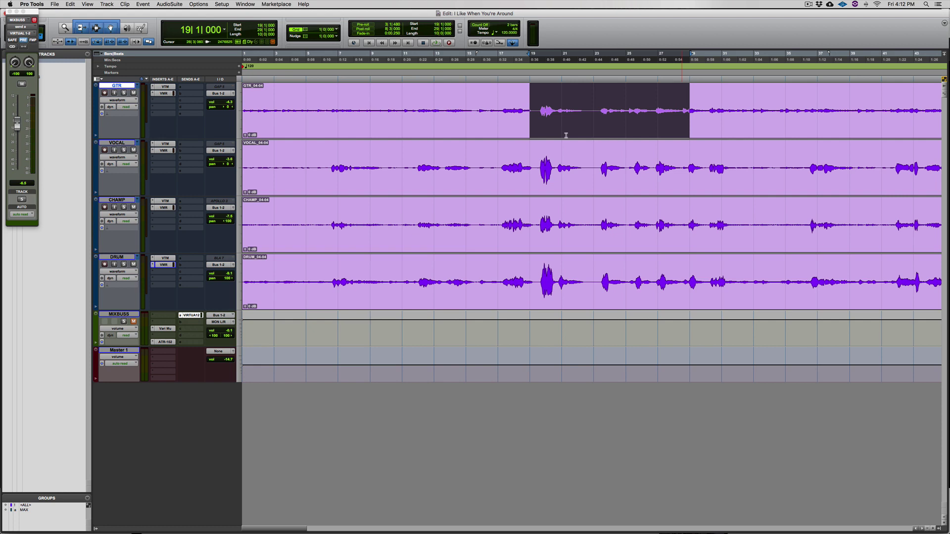
{"action": "left_click_drag", "start_coordinate": [539, 159], "coordinate": [671, 162]}
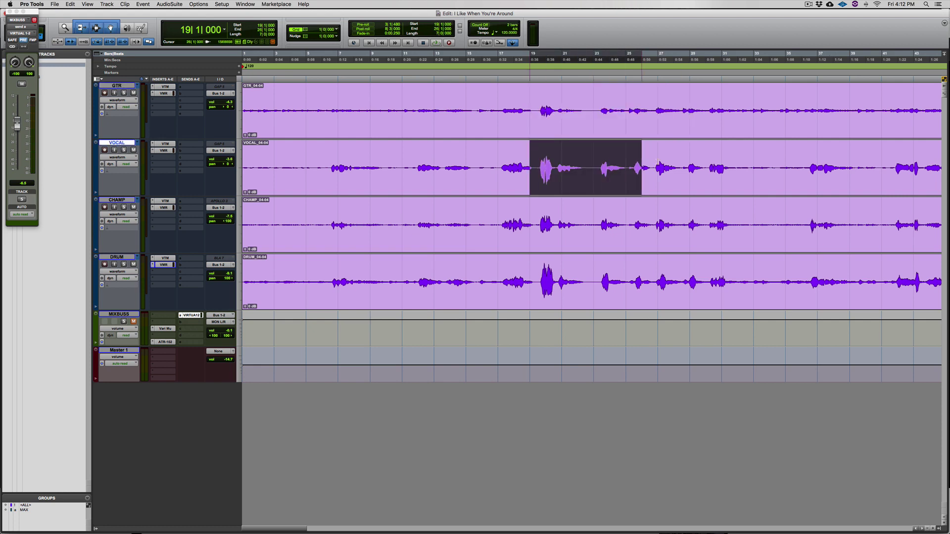
Solo VOCAL and GTR and play back the bar 19–28 selection
{"action": "left_click", "coordinate": [124, 150]}
{"action": "left_click", "coordinate": [124, 93]}
{"action": "key", "text": "space"}
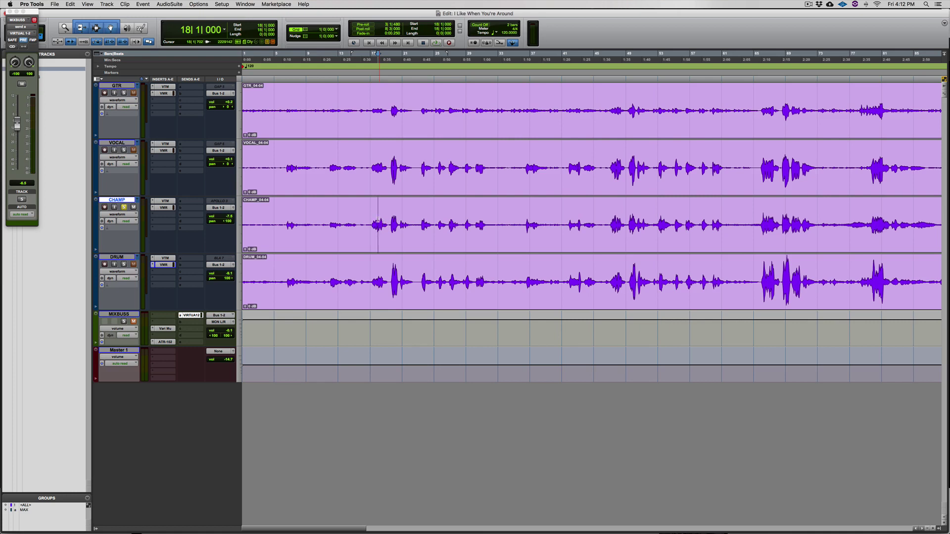
Select bars 17–27 on the CHAMP track and play them back
{"action": "left_click_drag", "start_coordinate": [378, 220], "coordinate": [504, 218]}
{"action": "left_click", "coordinate": [467, 213]}
{"action": "left_click", "coordinate": [368, 214]}
{"action": "key", "text": "Tab"}
{"action": "left_click_drag", "start_coordinate": [369, 209], "coordinate": [441, 215]}
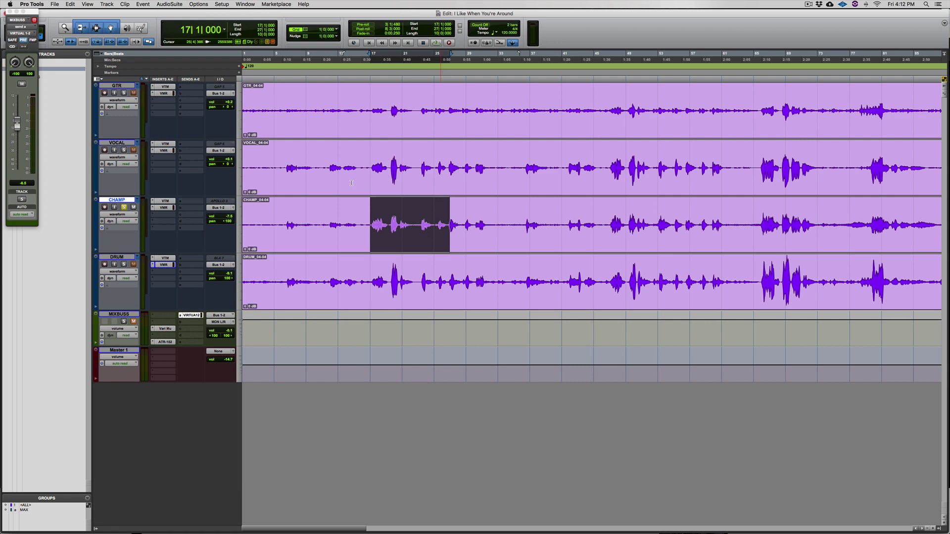
{"action": "key", "text": "space"}
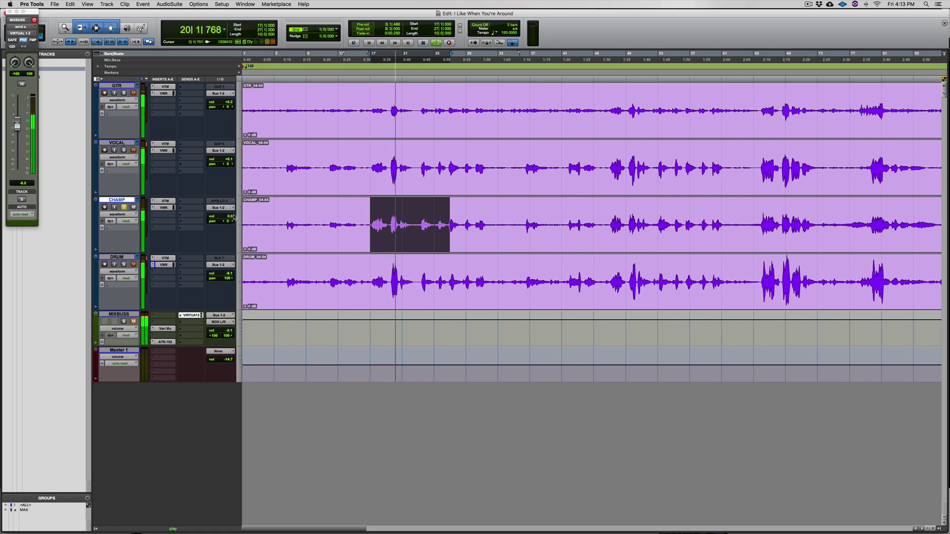
{"action": "scroll", "coordinate": [312, 233], "scroll_direction": "right", "scroll_amount": 2}
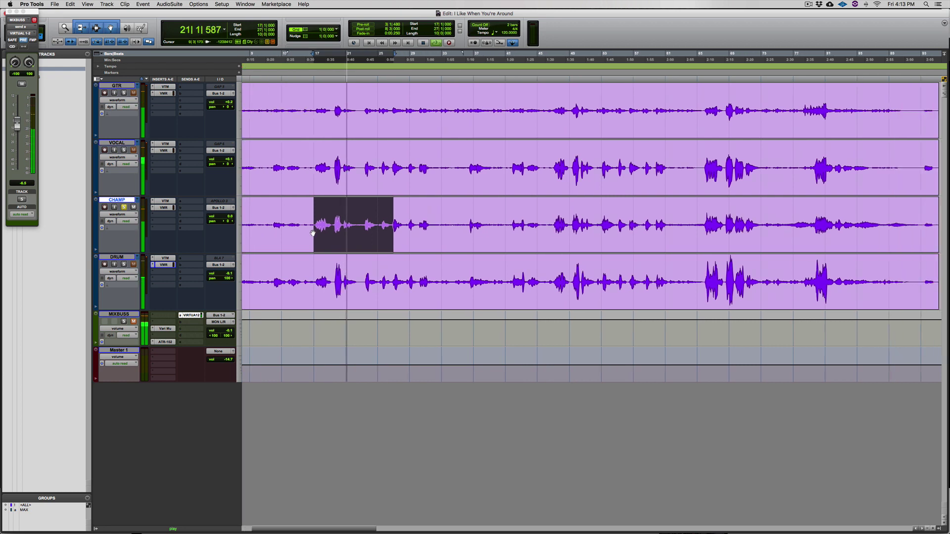
{"action": "scroll", "coordinate": [312, 232], "scroll_direction": "right", "scroll_amount": 1}
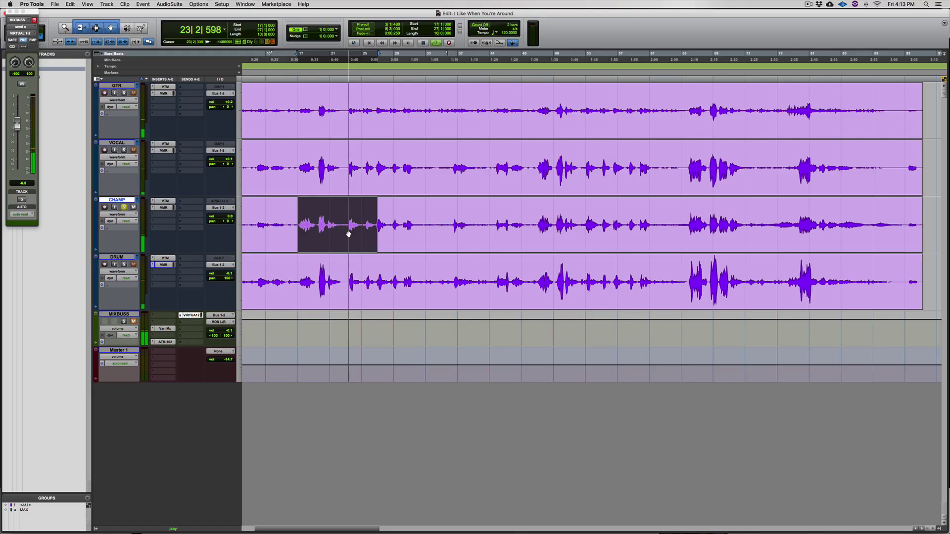
Stop playback, solo DRUM instead of CHAMP, and move the bar 17–27 range onto DRUM
{"action": "key", "text": "space"}
{"action": "left_click", "coordinate": [124, 264]}
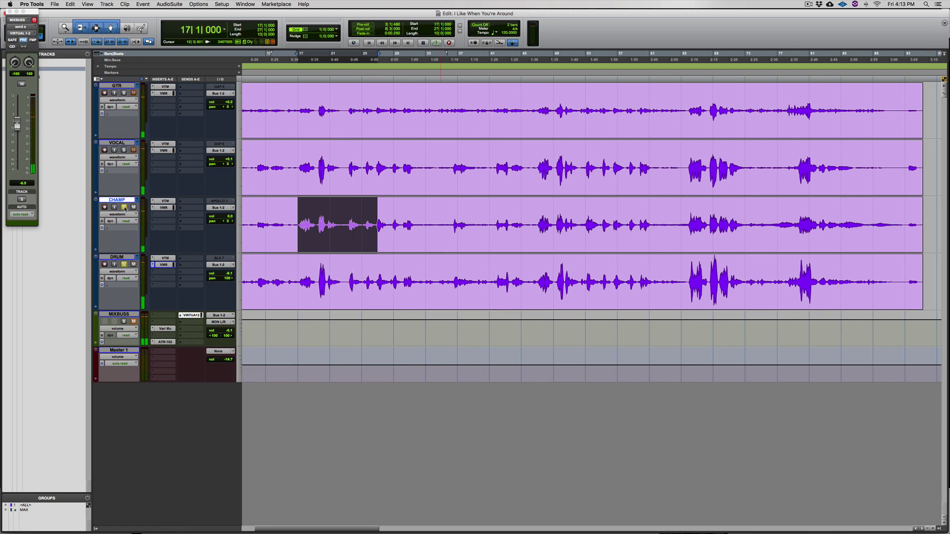
{"action": "left_click", "coordinate": [123, 207]}
{"action": "left_click", "coordinate": [126, 257]}
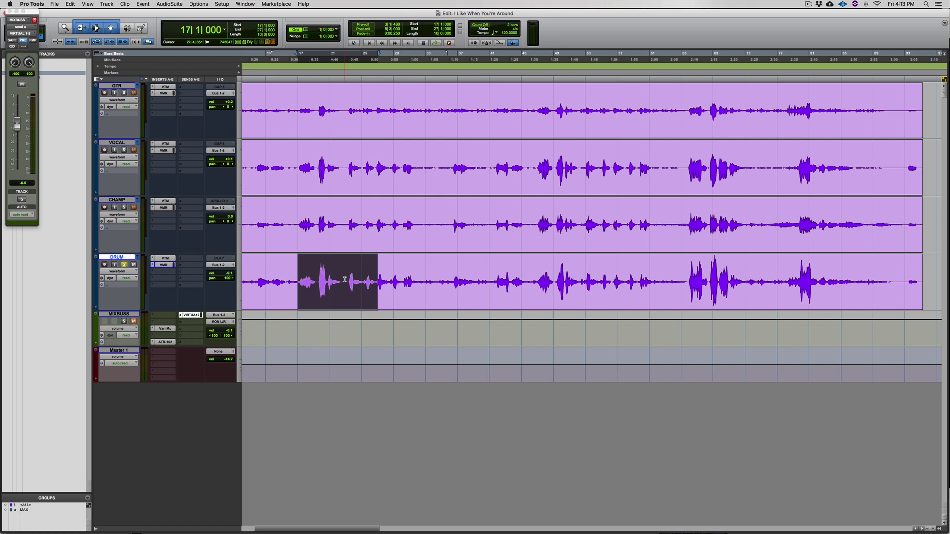
Raise the DRUM track's volume and audition it from bar 17
{"action": "key", "text": "super+bracketright"}
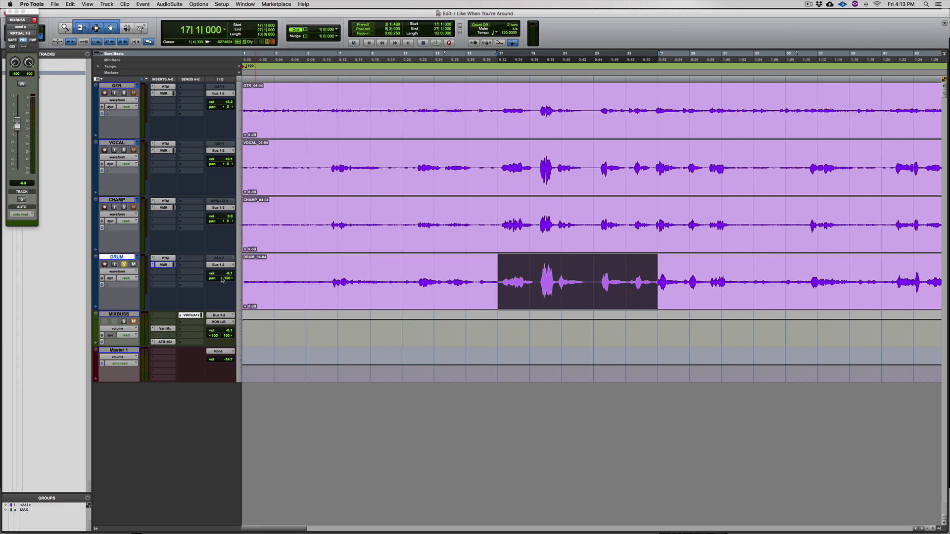
{"action": "left_click_drag", "start_coordinate": [227, 277], "coordinate": [225, 273]}
{"action": "key", "text": "space"}
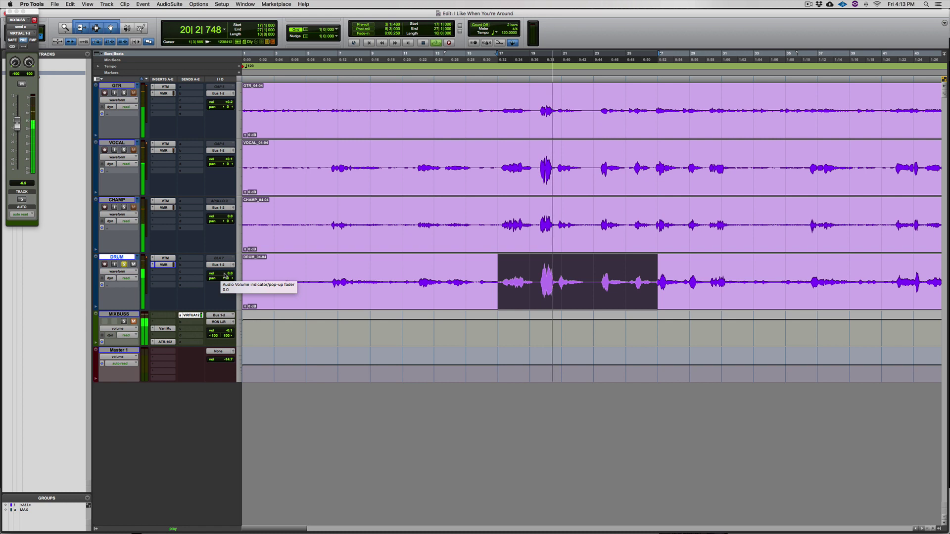
{"action": "key", "text": "space"}
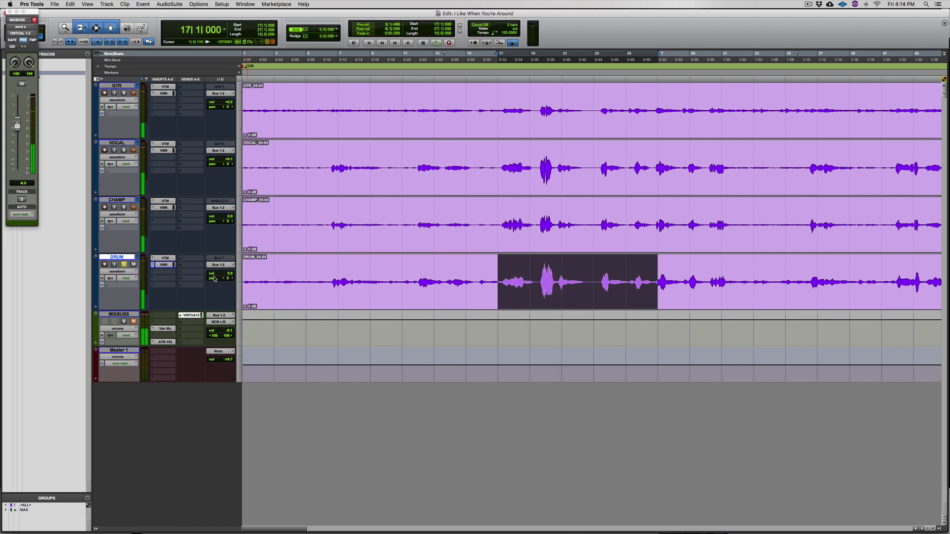
Pan DRUM hard right, solo CHAMP, and play from bar 17 to hear the panning
{"action": "mouse_move", "coordinate": [221, 278]}
{"action": "left_mouse_down"}
{"action": "mouse_move", "coordinate": [225, 230]}
{"action": "mouse_move", "coordinate": [151, 222]}
{"action": "left_mouse_up"}
{"action": "left_click", "coordinate": [123, 207]}
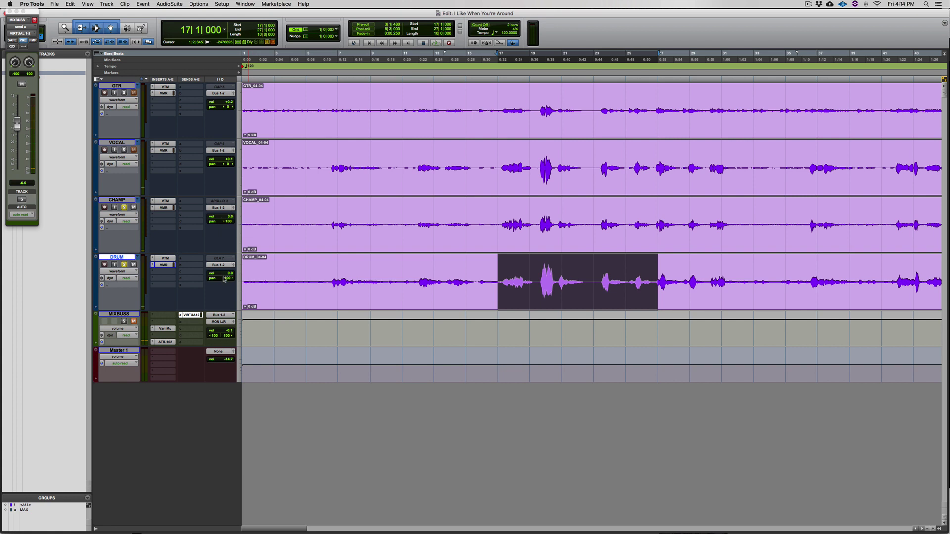
{"action": "left_click", "coordinate": [504, 214]}
{"action": "key", "text": "space"}
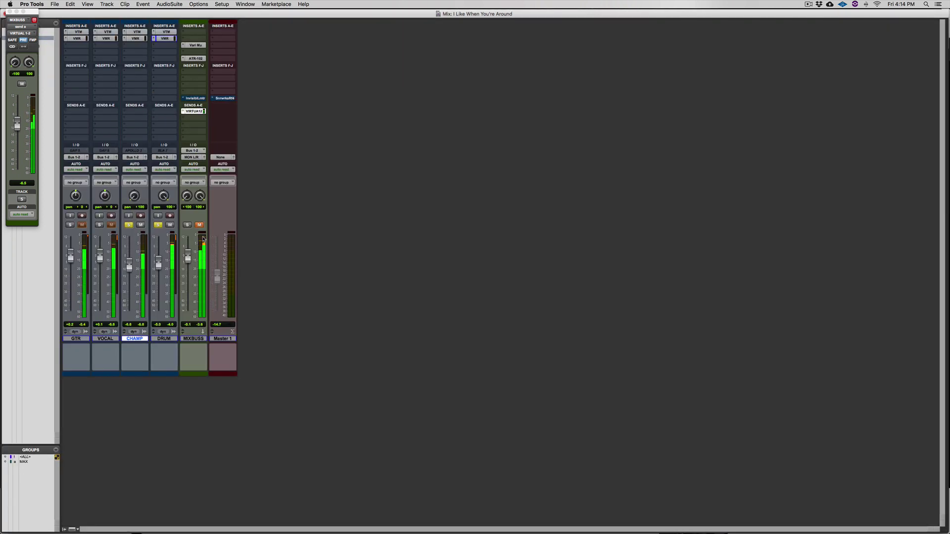
Solo GTR alongside the other tracks and return to the Edit window
{"action": "left_click", "coordinate": [69, 225]}
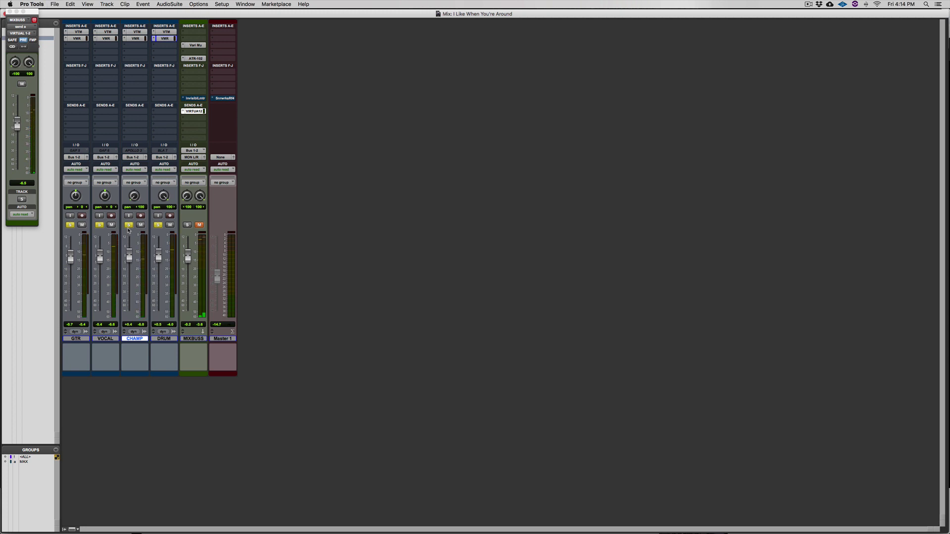
{"action": "key", "text": "super+equal"}
Select the VOCAL, DRUM and CHAMP tracks, set the insertion point at bar 69 on DRUM, and zoom out
{"action": "left_click", "coordinate": [644, 213]}
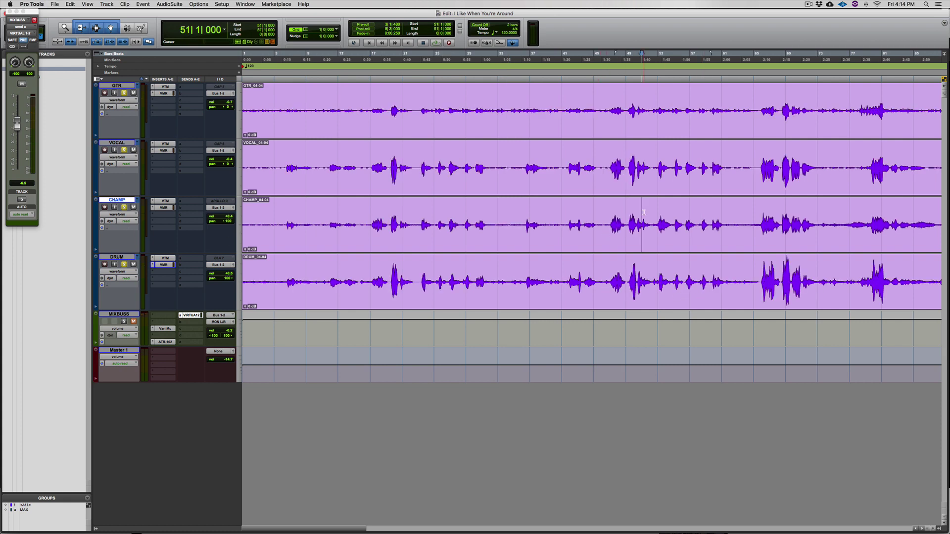
{"action": "scroll", "coordinate": [643, 212], "scroll_direction": "right", "scroll_amount": 5}
{"action": "scroll", "coordinate": [643, 212], "scroll_direction": "right", "scroll_amount": 5}
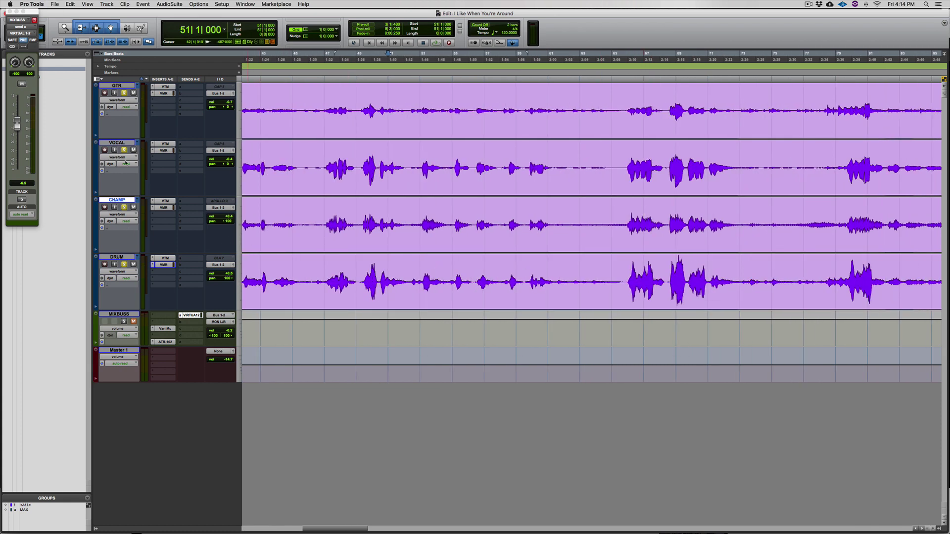
{"action": "left_click", "coordinate": [126, 144]}
{"action": "left_click", "coordinate": [123, 257]}
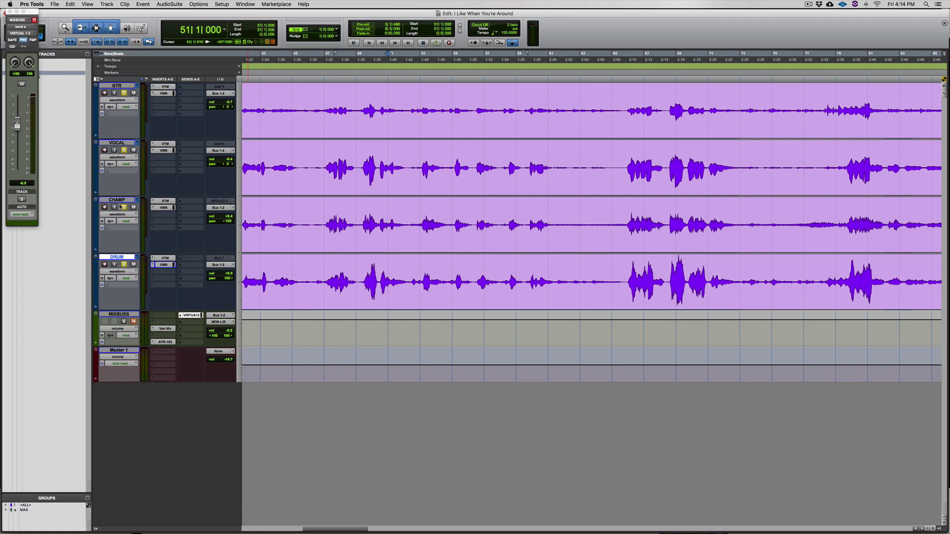
{"action": "left_click", "coordinate": [116, 200], "text": "shift"}
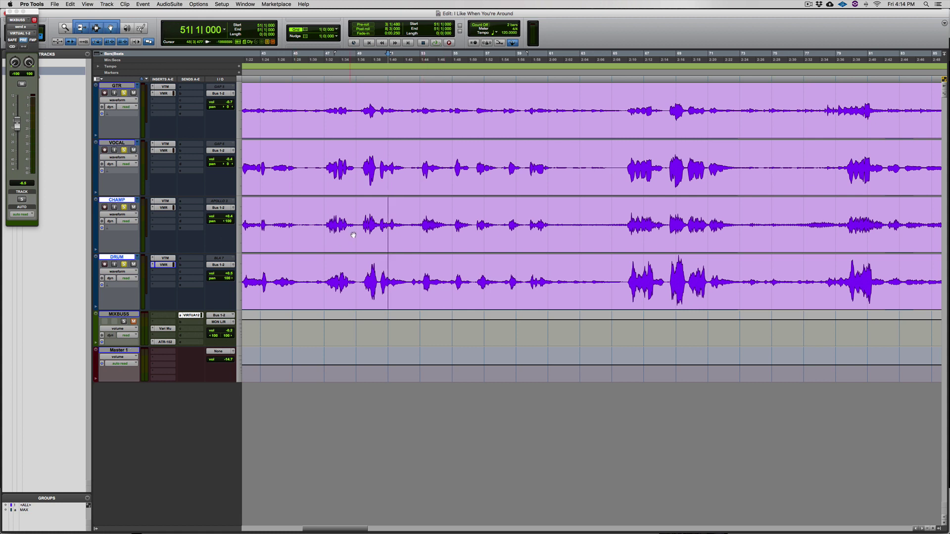
{"action": "left_click", "coordinate": [666, 287]}
{"action": "key", "text": "r"}
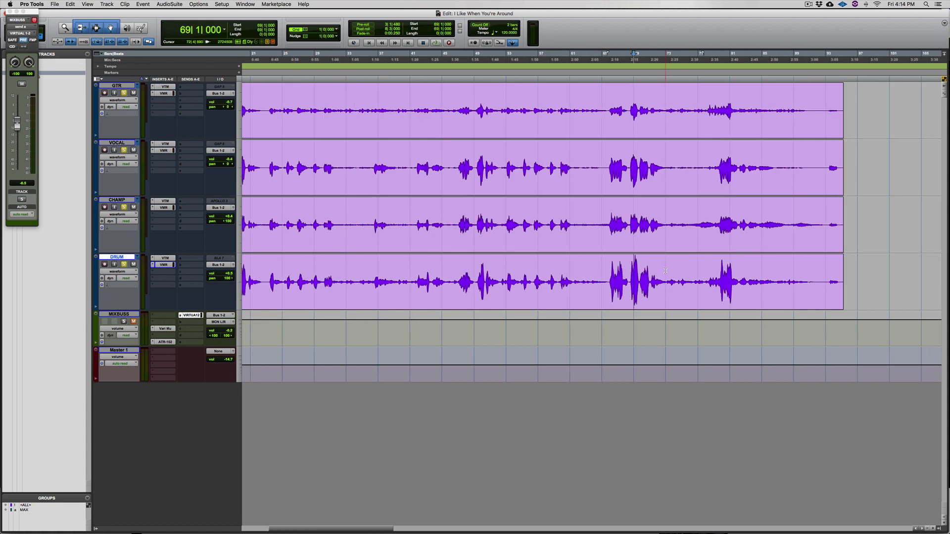